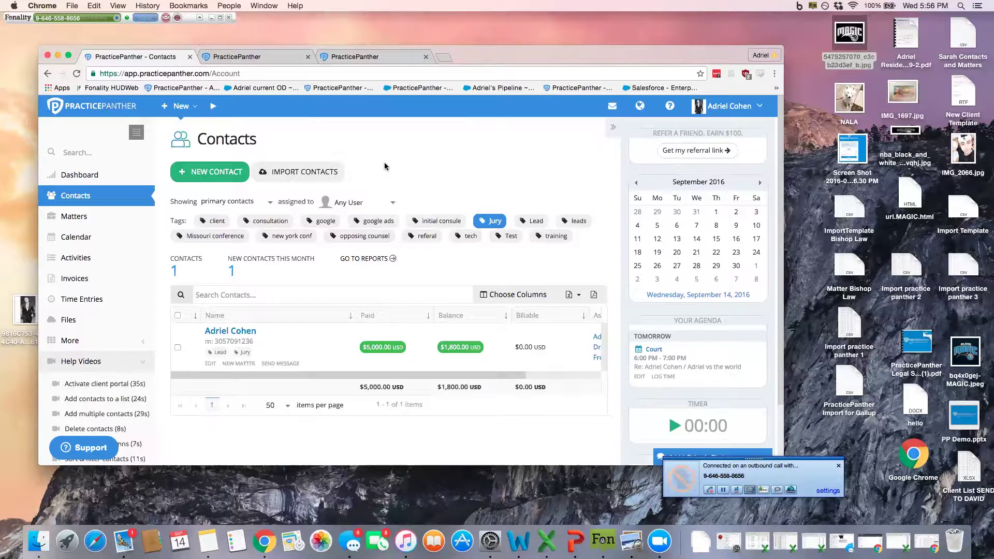
Expand the Adriel Cohen user menu on the Contacts page to reveal Settings.
click(758, 106)
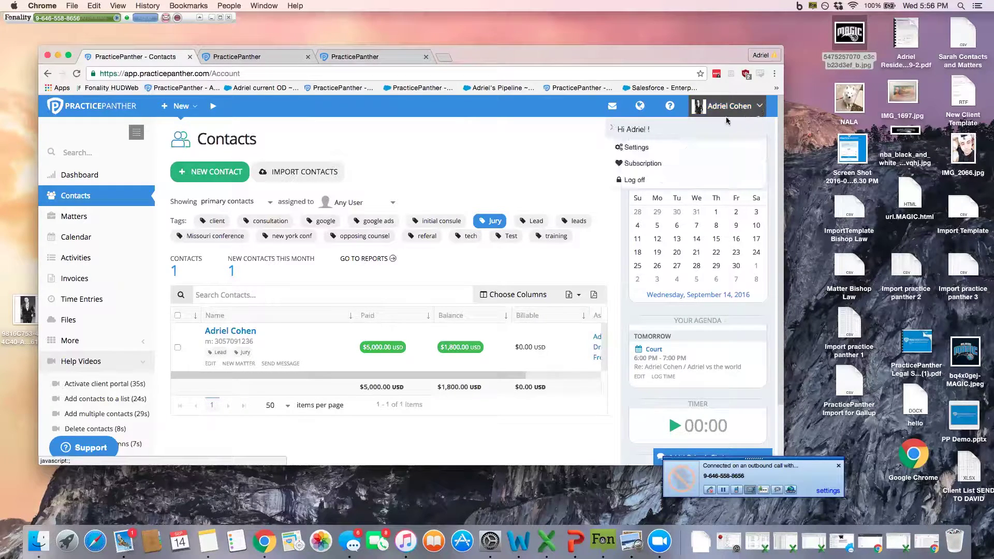
Go to Settings from the Adriel Cohen user menu.
click(647, 146)
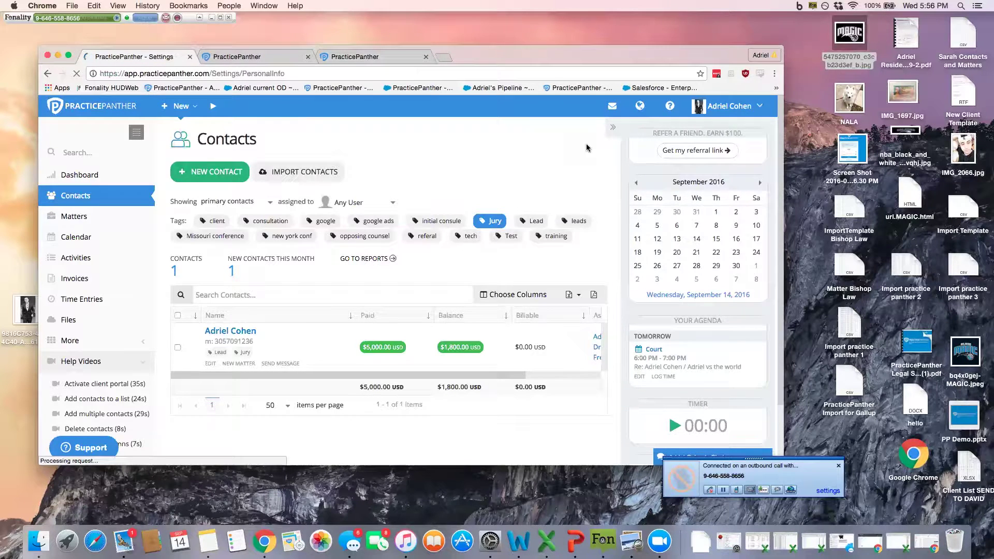
scroll(159, 306, down, 5)
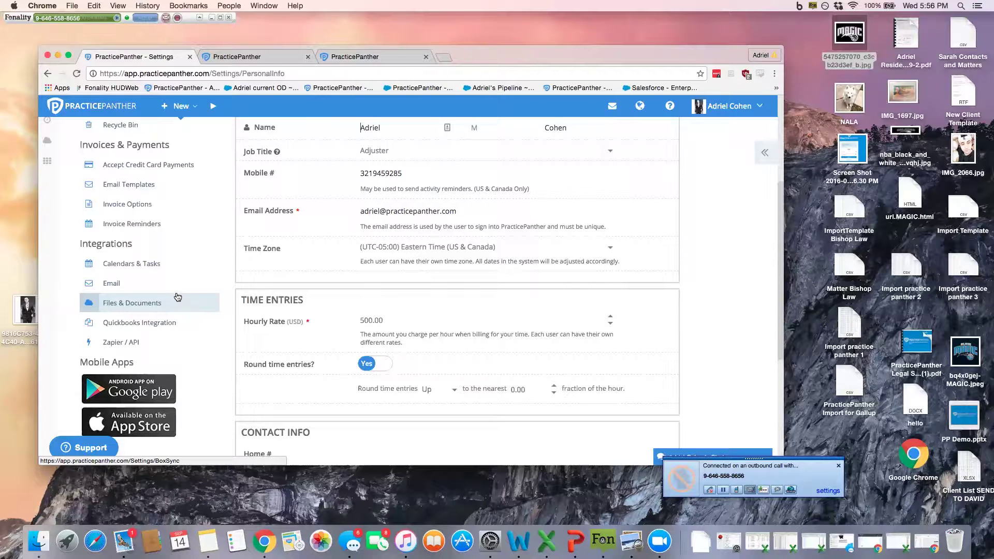
Go to the Email page under Integrations in the Settings sidebar.
click(144, 289)
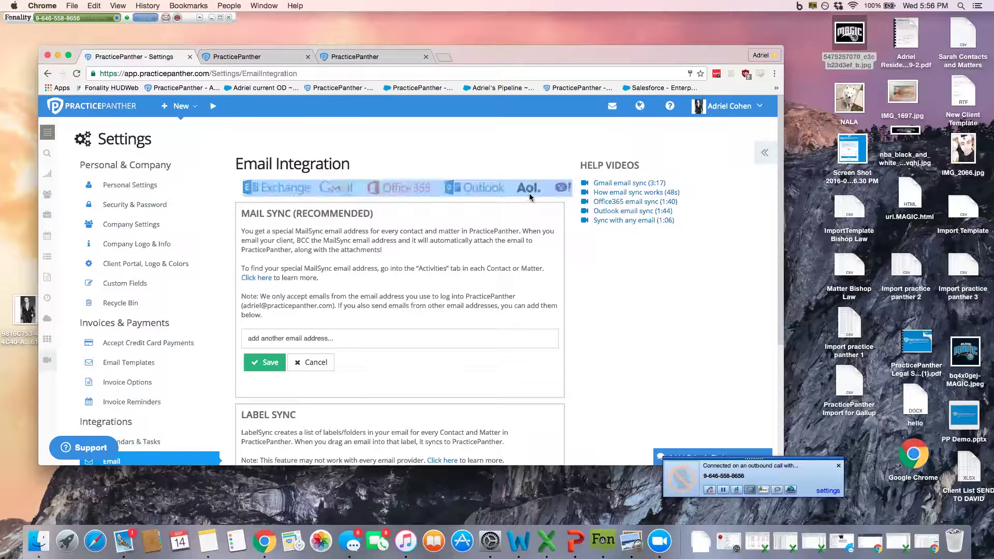
scroll(299, 241, down, 5)
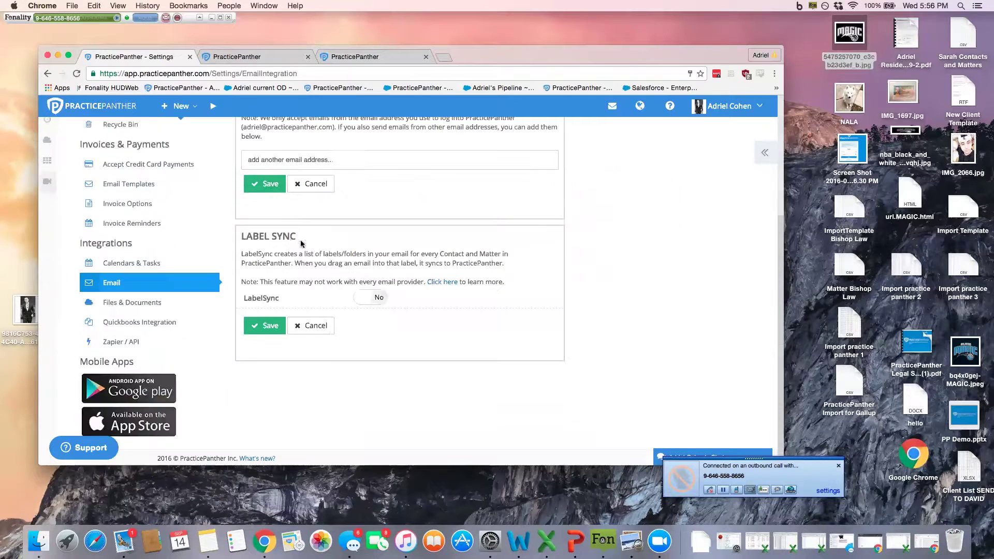
scroll(295, 264, up, 5)
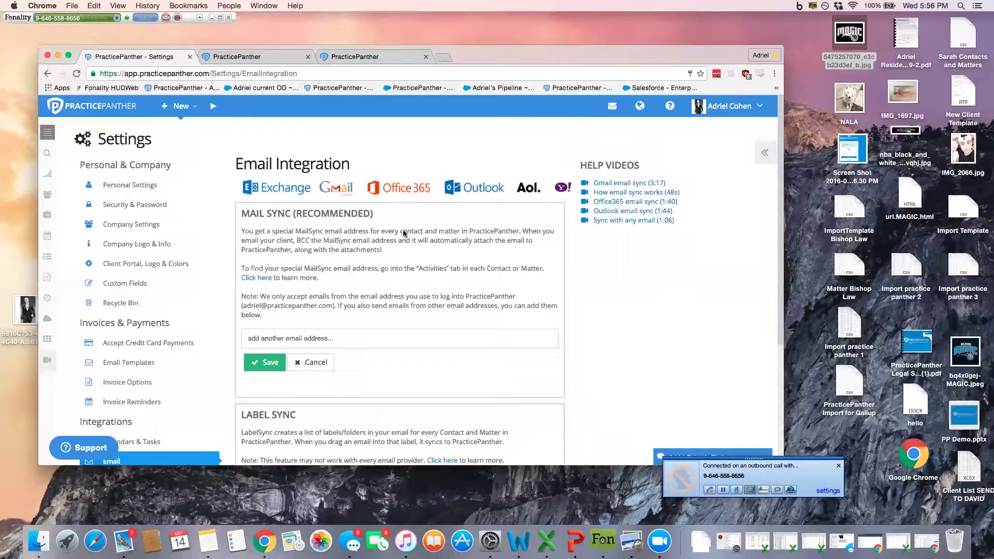
scroll(311, 233, down, 5)
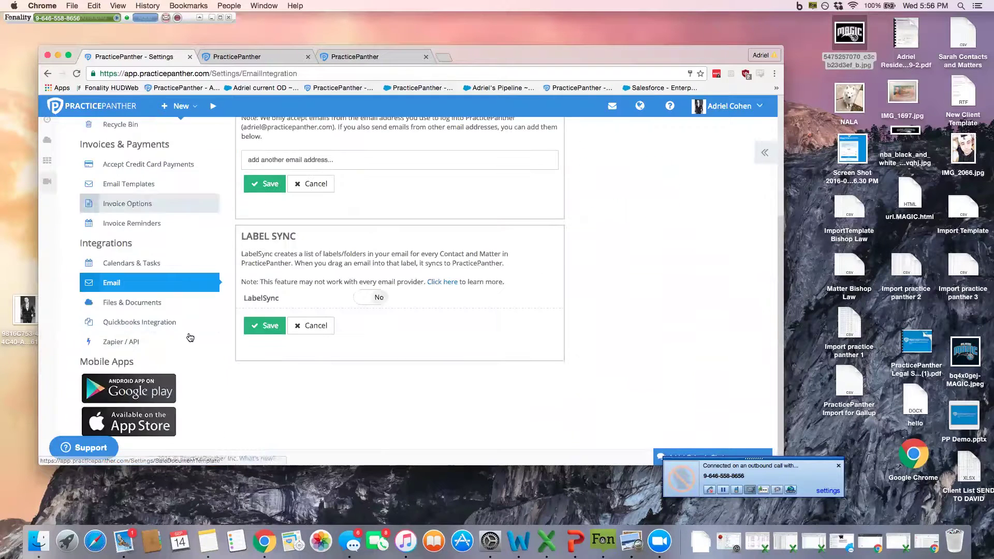
Go to the Calendars & Tasks integration page in the Settings sidebar.
click(127, 268)
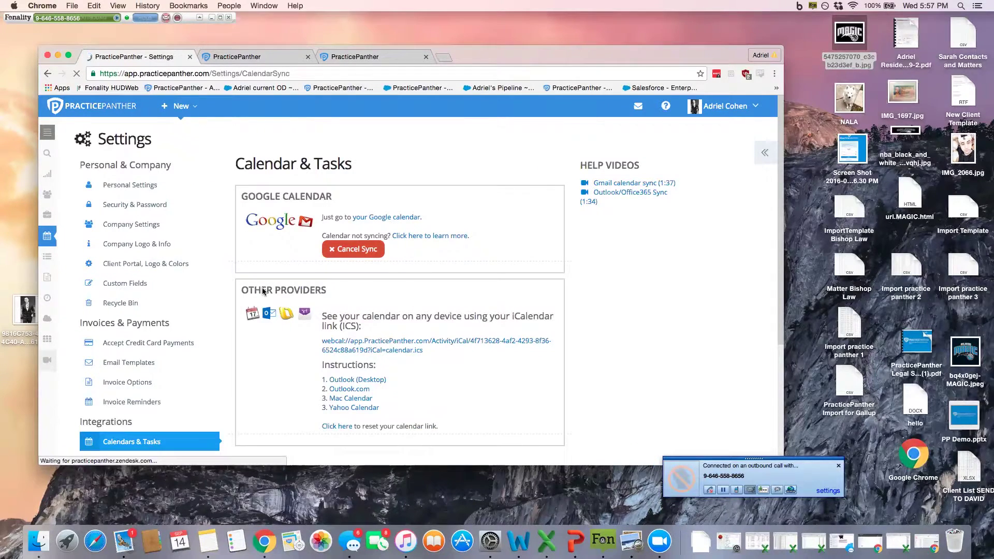
scroll(280, 264, down, 2)
scroll(264, 283, up, 2)
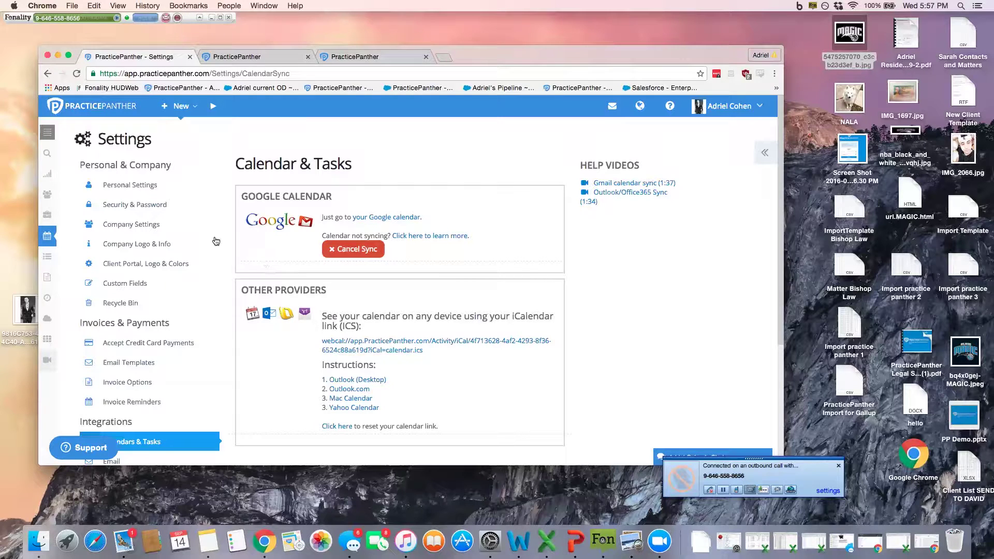
Expand the left navigation and go to the Dashboard.
click(46, 135)
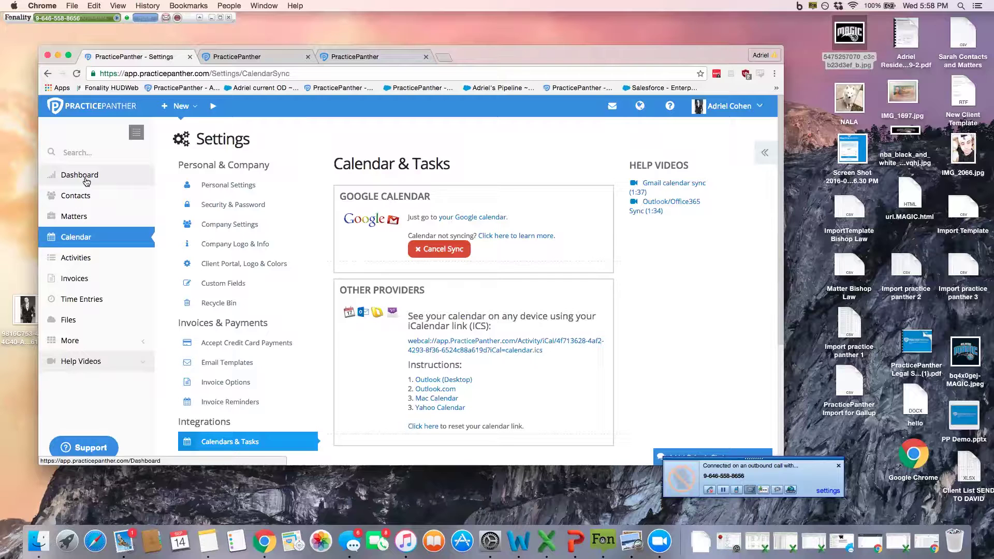
click(85, 180)
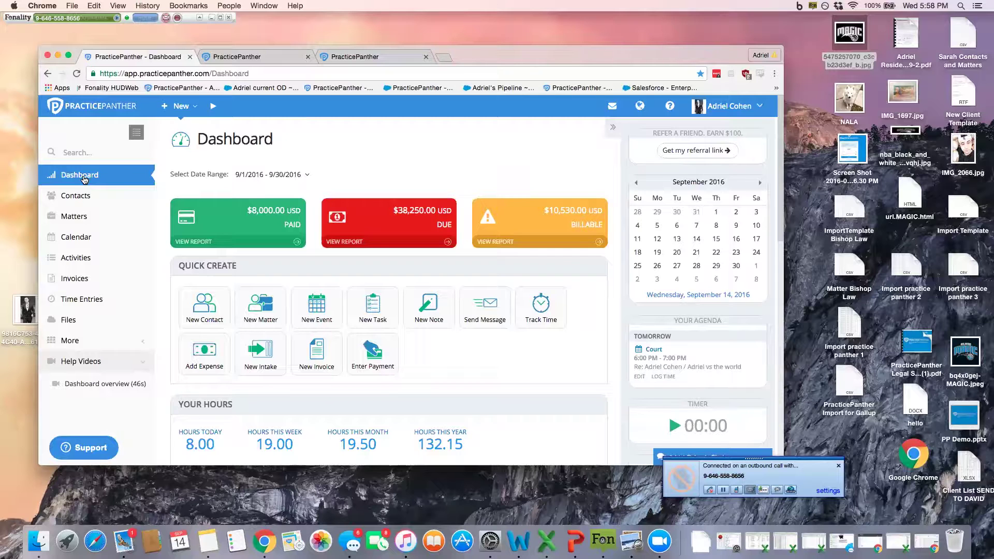
Choose Settings from the Adriel Cohen user menu on the Dashboard.
click(735, 108)
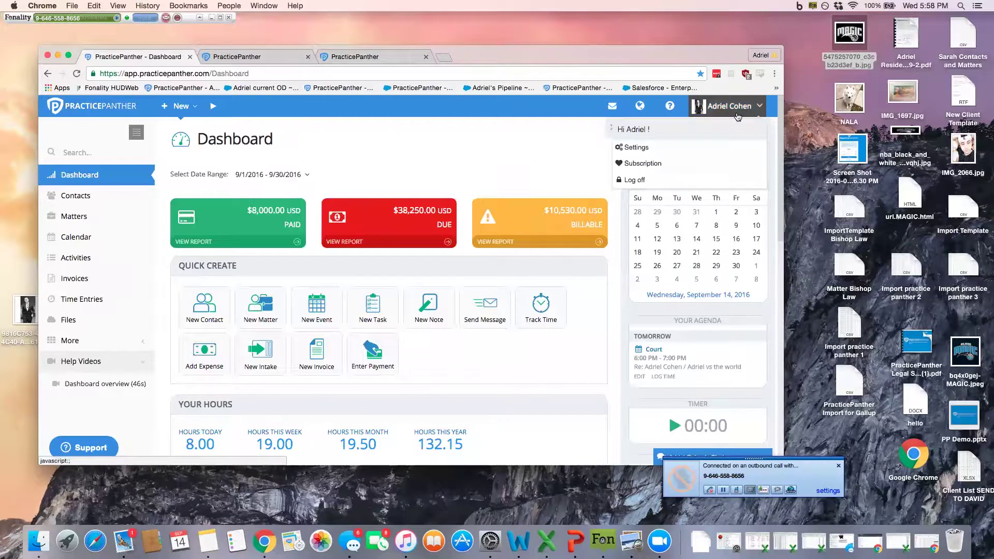
click(683, 146)
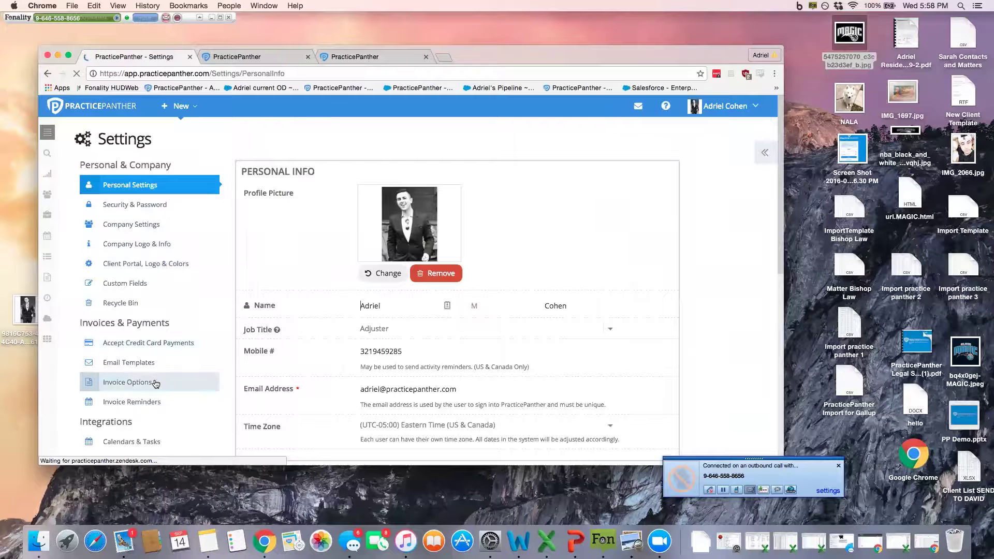
scroll(154, 346, down, 1)
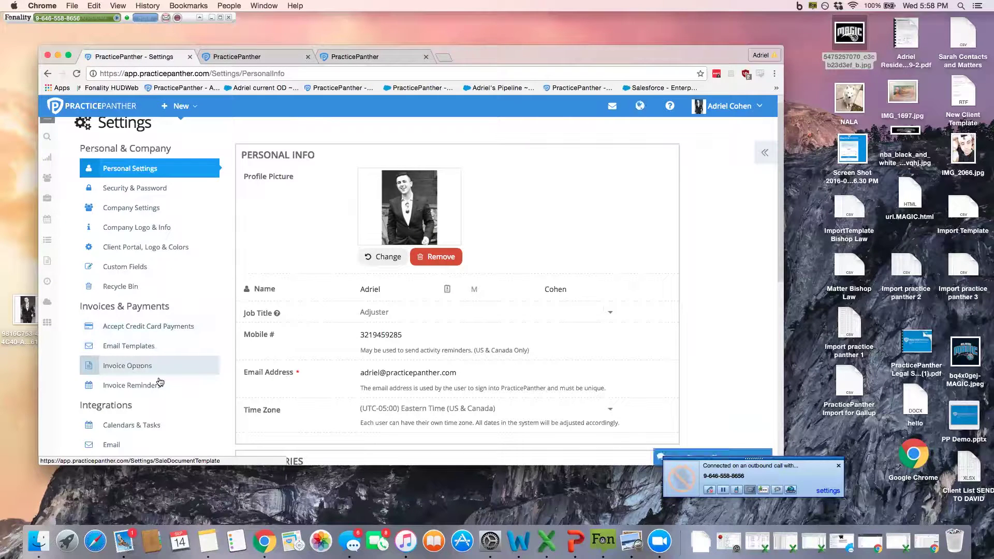
Open Accept Credit Card Payments under Invoices & Payments and start connecting LawPay.
click(151, 334)
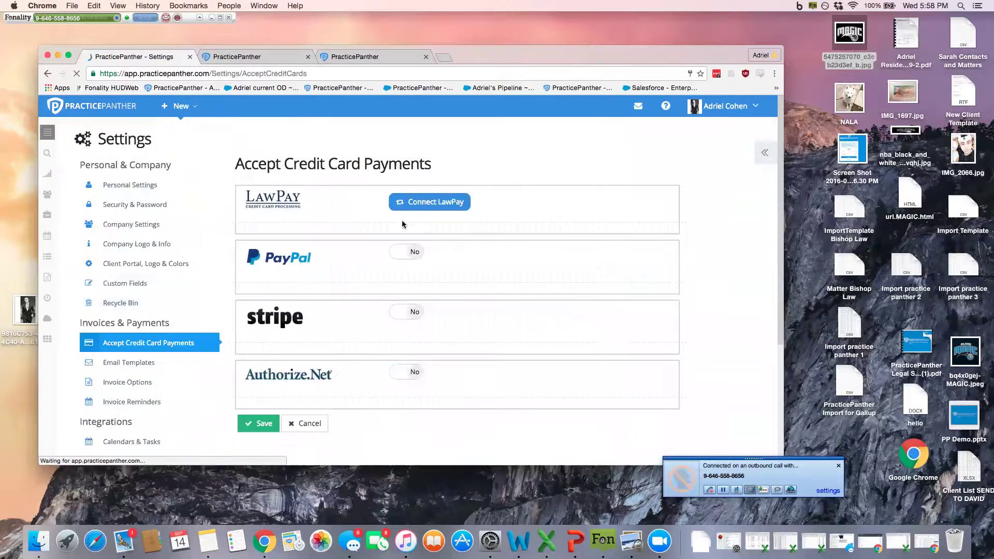
click(416, 203)
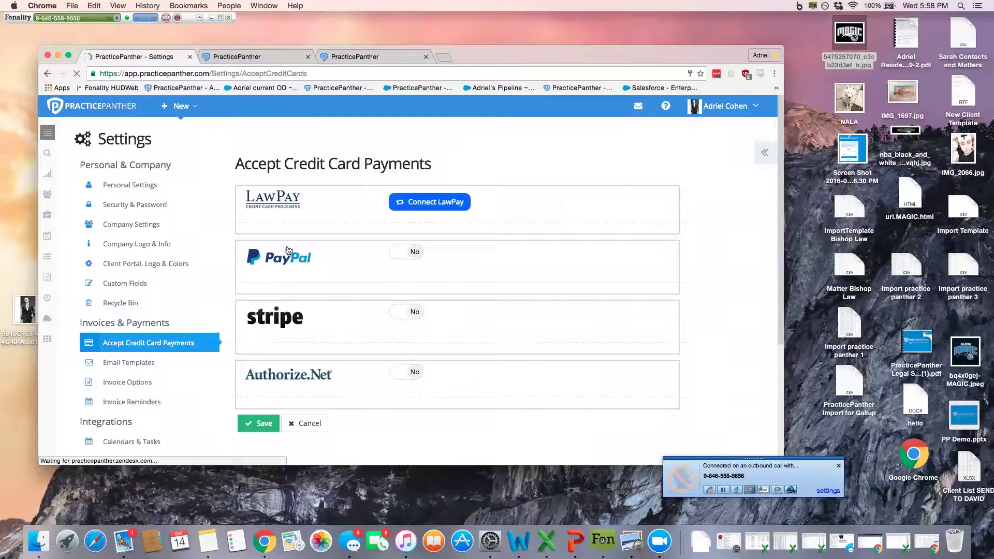